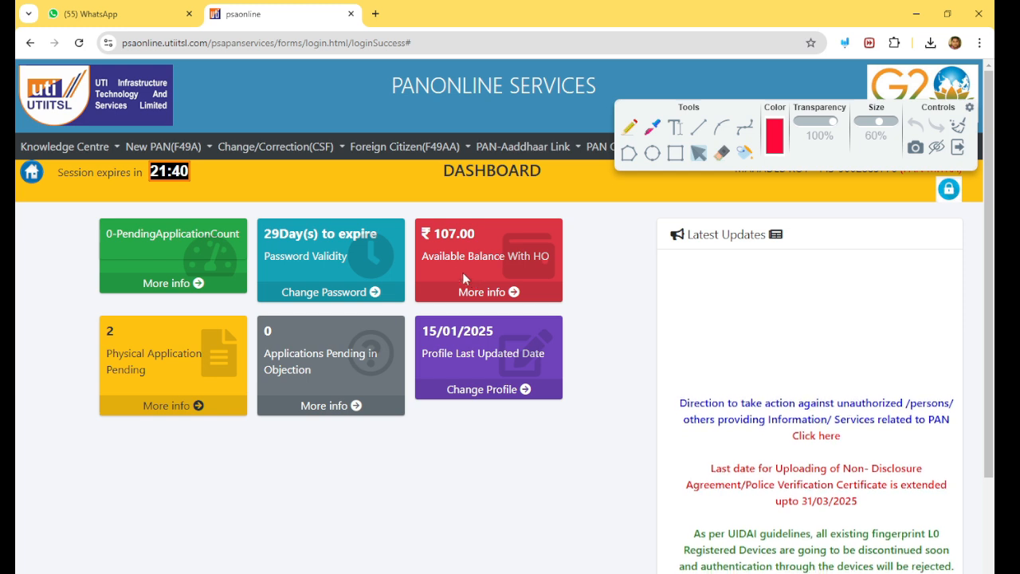
Open the Request for Changes/Correction in PAN Data (CSF) form and accept the physical application instructions.
{"action": "mouse_move", "coordinate": [144, 151]}
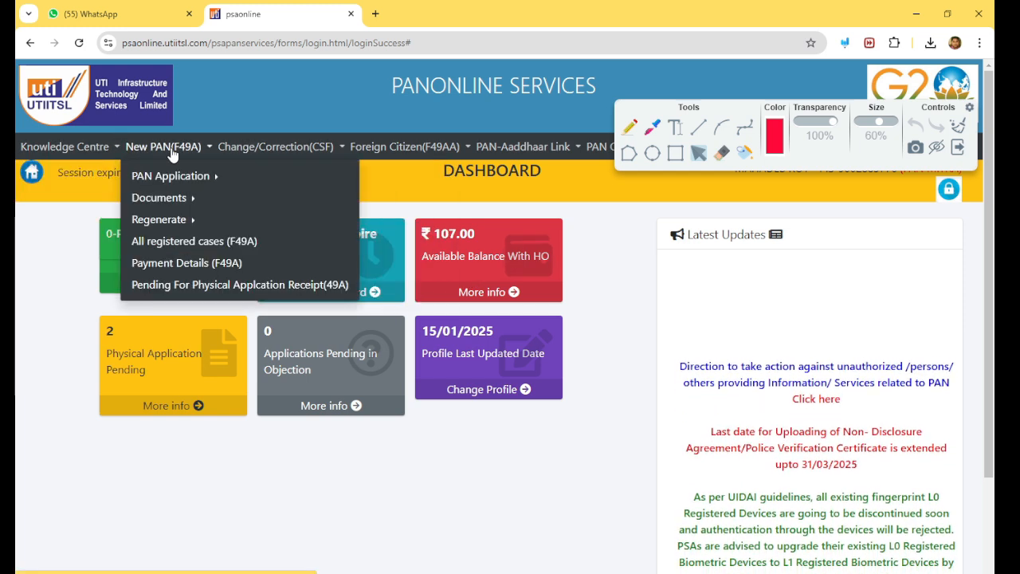
{"action": "mouse_move", "coordinate": [227, 161]}
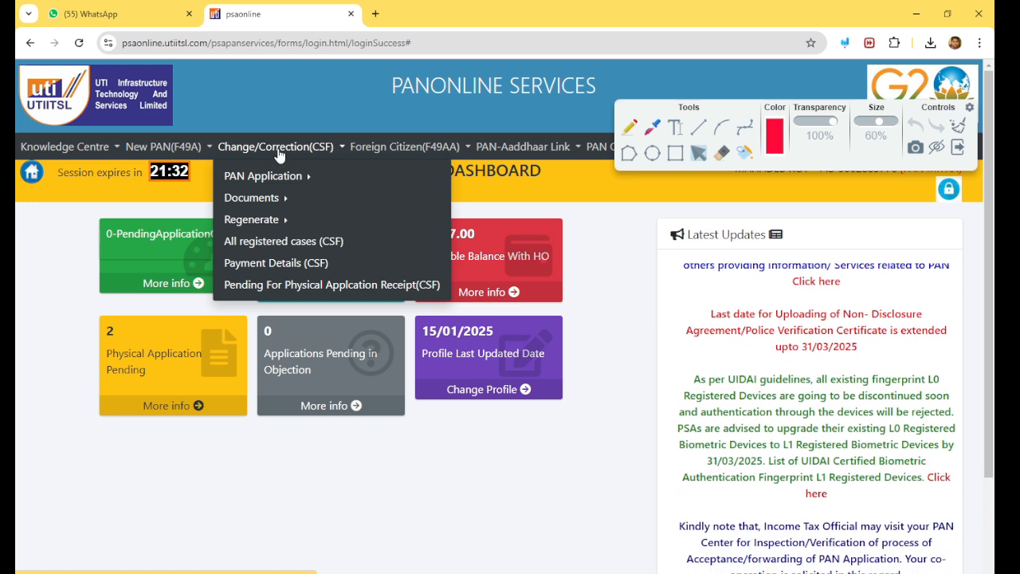
{"action": "mouse_move", "coordinate": [249, 182]}
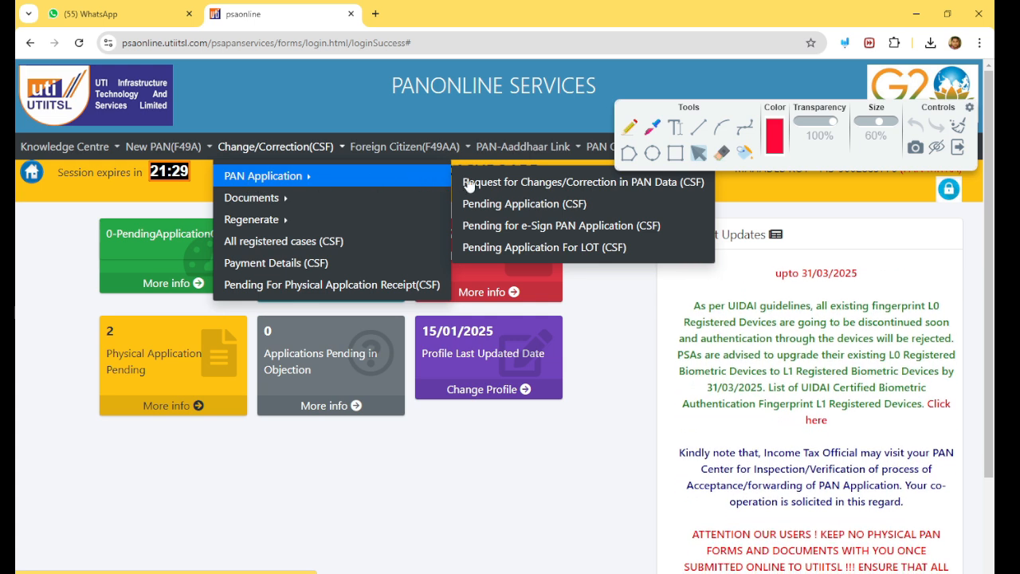
{"action": "left_click", "coordinate": [585, 186]}
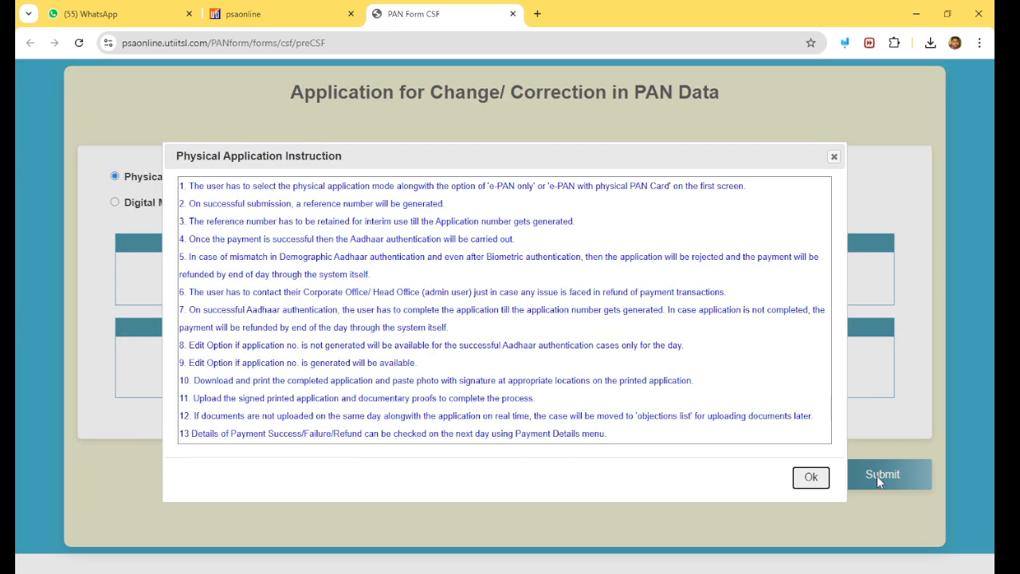
{"action": "left_click", "coordinate": [810, 477]}
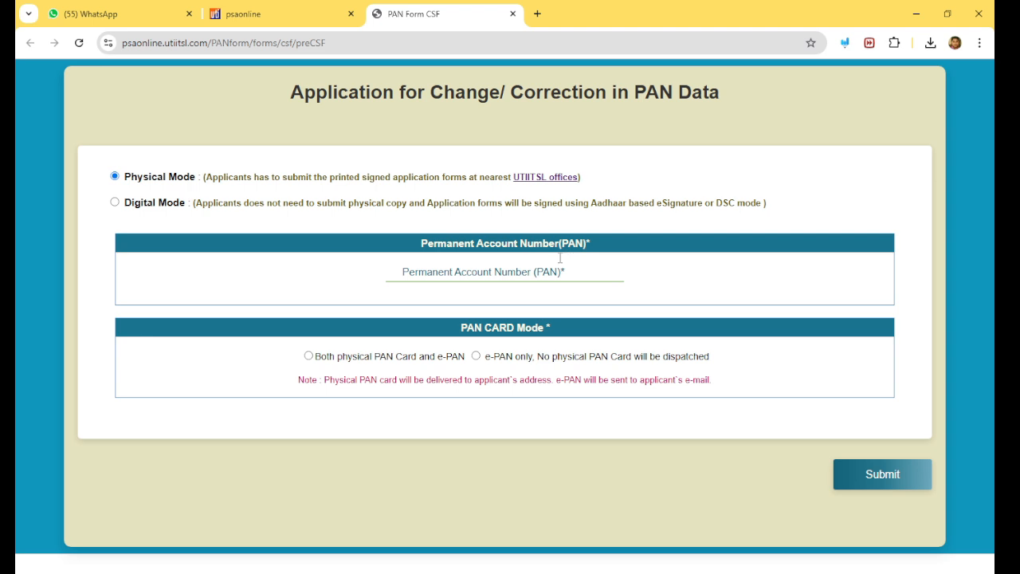
Enter and re-enter the applicant's PAN, choose Both physical PAN Card and e-PAN, and submit through to the CSF form.
{"action": "left_click", "coordinate": [483, 275]}
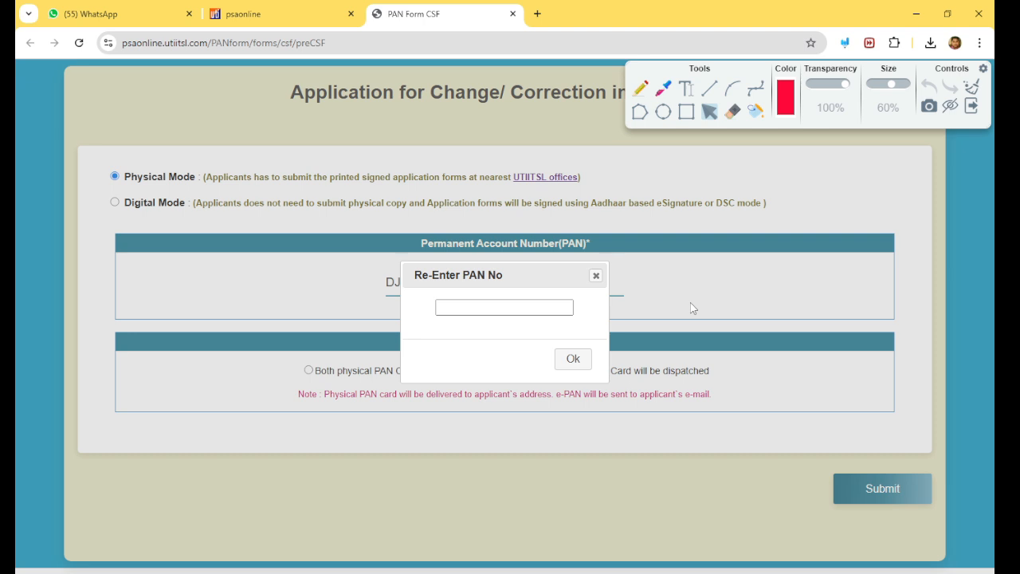
{"action": "left_click", "coordinate": [476, 309]}
{"action": "left_click", "coordinate": [573, 360]}
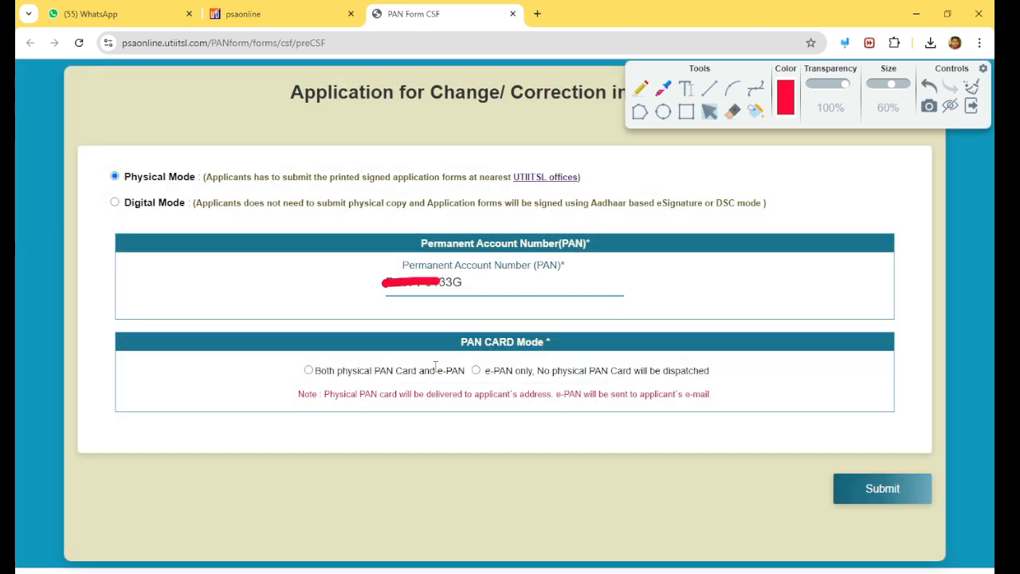
{"action": "left_click", "coordinate": [308, 371]}
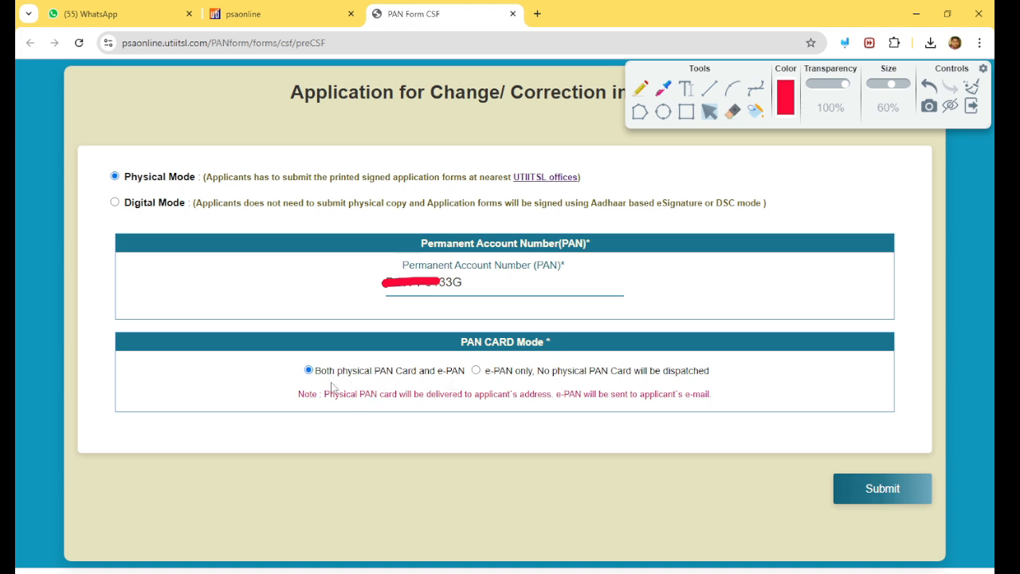
{"action": "left_click", "coordinate": [874, 498]}
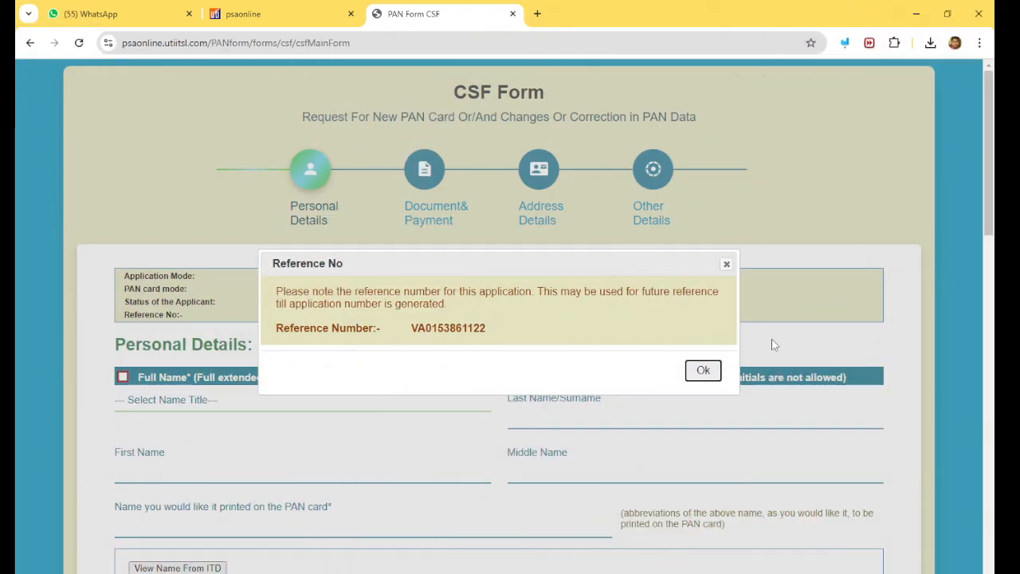
{"action": "left_click", "coordinate": [702, 371]}
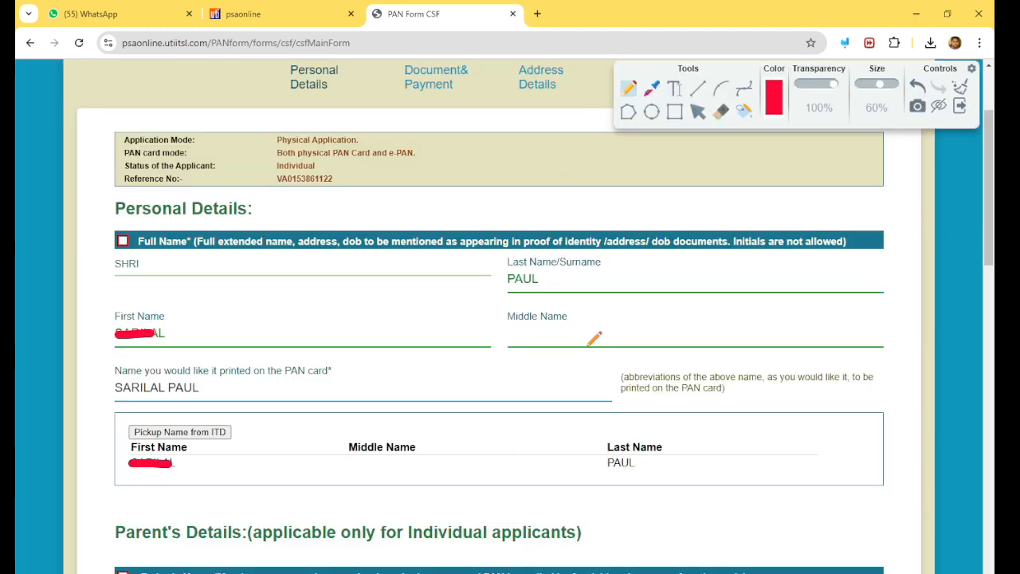
Mark the Personal Details name section and the Father's Name section with red pen ticks.
{"action": "mouse_move", "coordinate": [231, 214]}
{"action": "left_mouse_down"}
{"action": "mouse_move", "coordinate": [247, 220]}
{"action": "mouse_move", "coordinate": [306, 194]}
{"action": "left_mouse_up"}
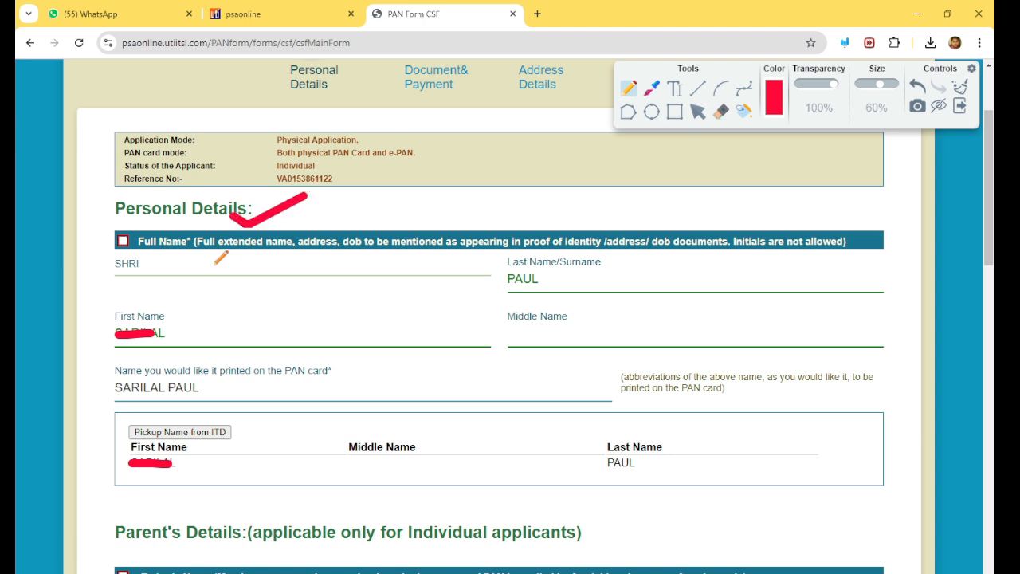
{"action": "left_click_drag", "start_coordinate": [292, 284], "coordinate": [371, 266]}
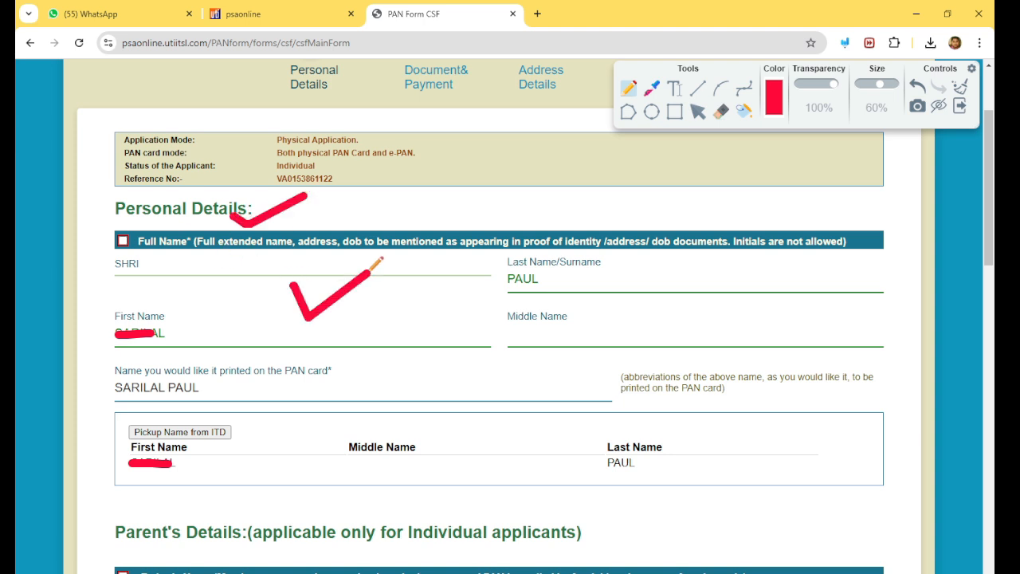
{"action": "scroll", "coordinate": [387, 264], "scroll_direction": "down", "scroll_amount": 3}
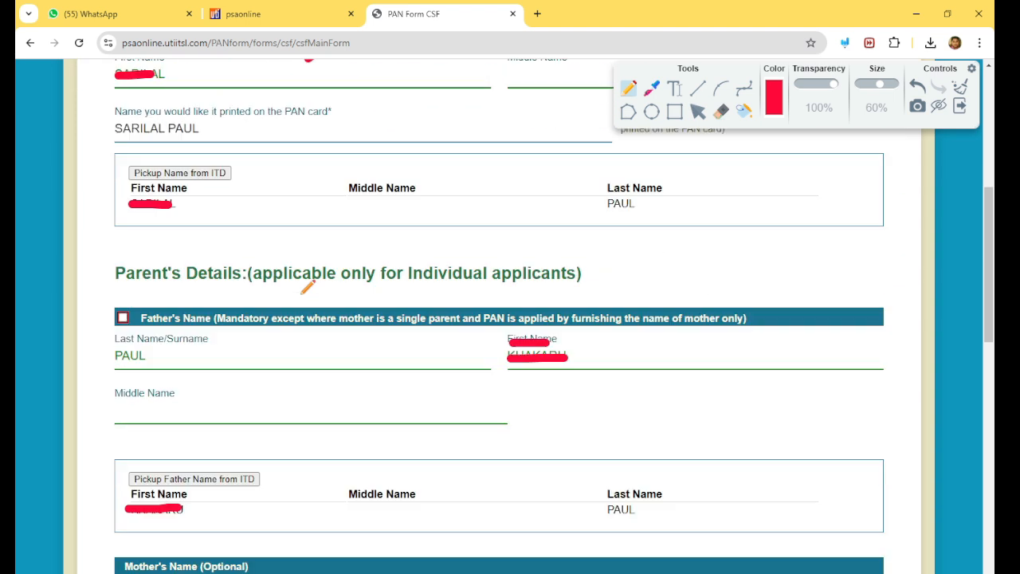
{"action": "scroll", "coordinate": [302, 292], "scroll_direction": "down", "scroll_amount": 1}
{"action": "mouse_move", "coordinate": [158, 249]}
{"action": "left_mouse_down"}
{"action": "mouse_move", "coordinate": [172, 259]}
{"action": "mouse_move", "coordinate": [213, 242]}
{"action": "left_mouse_up"}
{"action": "mouse_move", "coordinate": [249, 281]}
{"action": "left_mouse_down"}
{"action": "mouse_move", "coordinate": [262, 294]}
{"action": "mouse_move", "coordinate": [293, 263]}
{"action": "left_mouse_up"}
Underline the heading for the parent's name printed on the PAN card and tick the Mother's Name section in red.
{"action": "scroll", "coordinate": [164, 433], "scroll_direction": "down", "scroll_amount": 5}
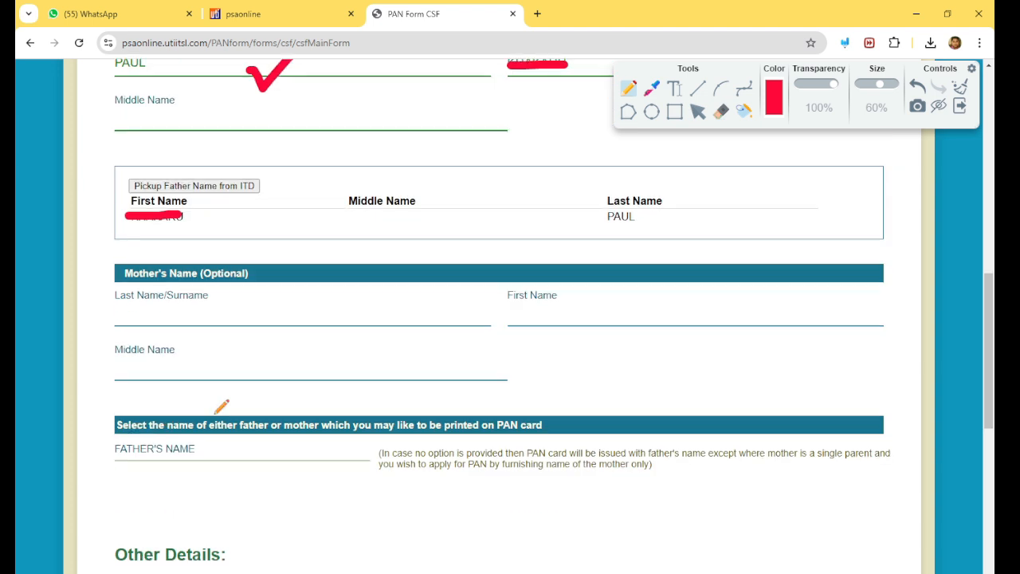
{"action": "left_click_drag", "start_coordinate": [150, 237], "coordinate": [402, 237]}
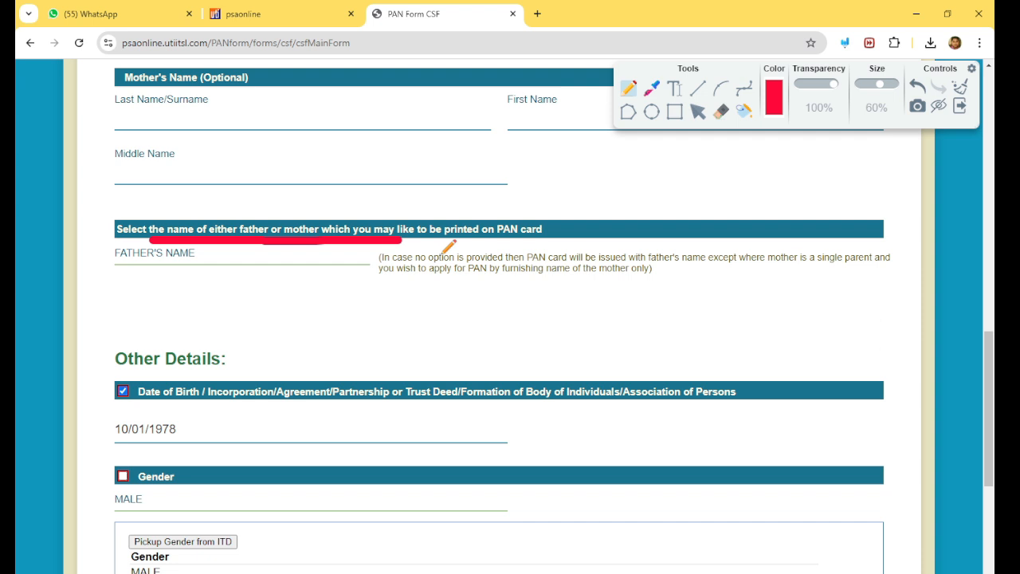
{"action": "scroll", "coordinate": [410, 244], "scroll_direction": "up", "scroll_amount": 3}
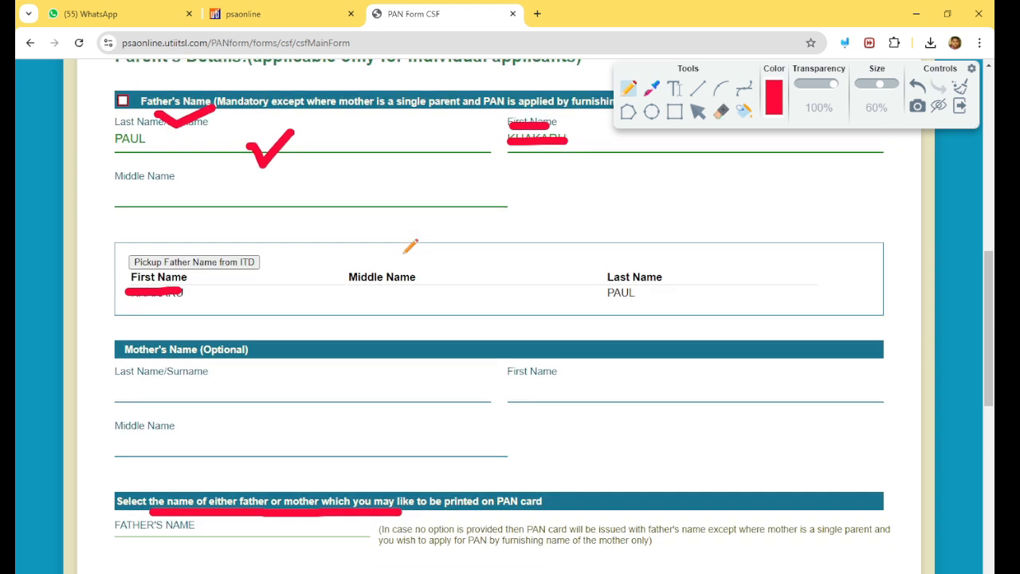
{"action": "scroll", "coordinate": [157, 342], "scroll_direction": "up", "scroll_amount": 2}
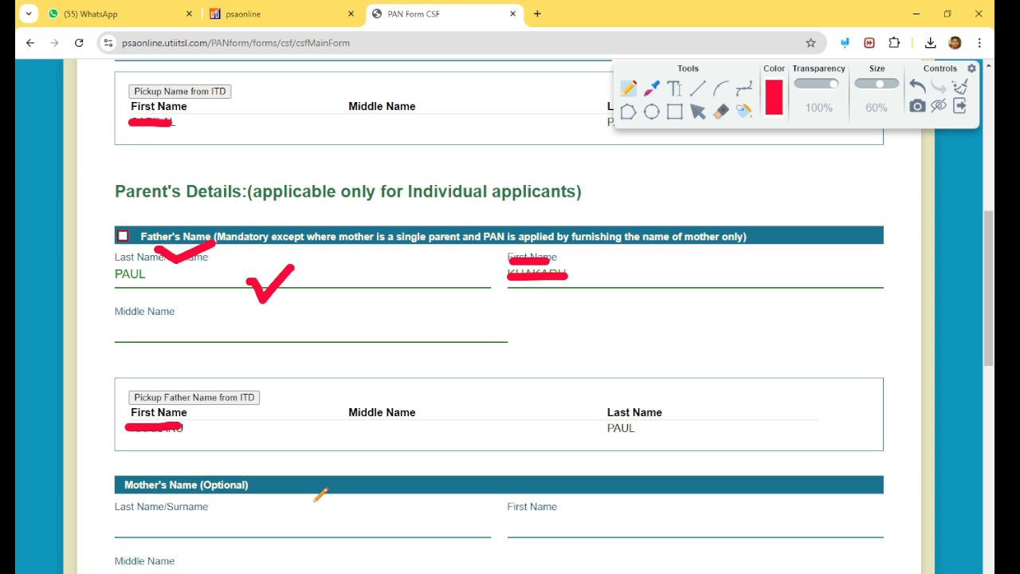
{"action": "scroll", "coordinate": [177, 317], "scroll_direction": "down", "scroll_amount": 3}
{"action": "left_click_drag", "start_coordinate": [174, 323], "coordinate": [230, 306]}
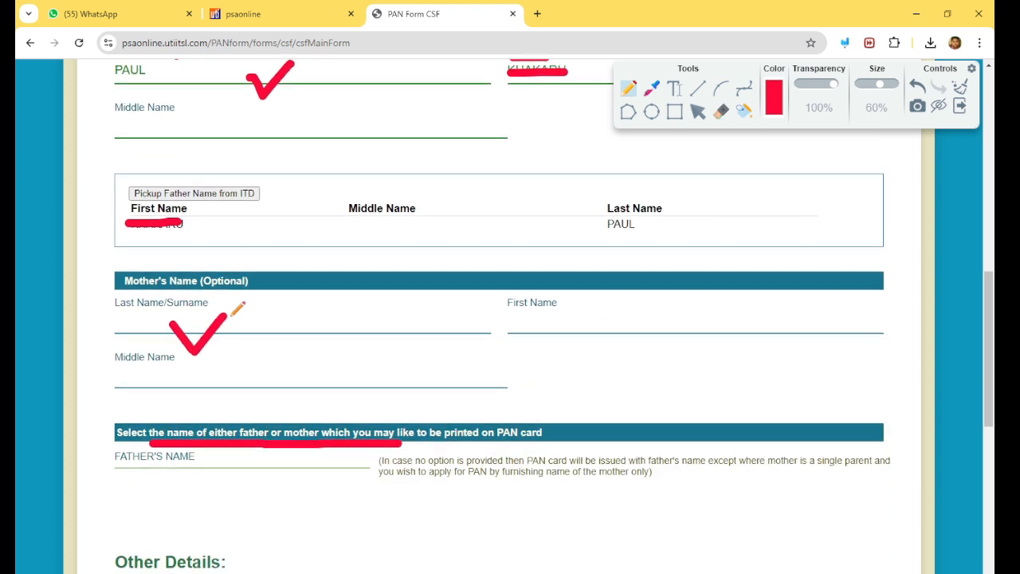
Mark the Other Details heading, date of birth, Select State and Aadhaar number with red pen ticks.
{"action": "scroll", "coordinate": [235, 303], "scroll_direction": "down", "scroll_amount": 4}
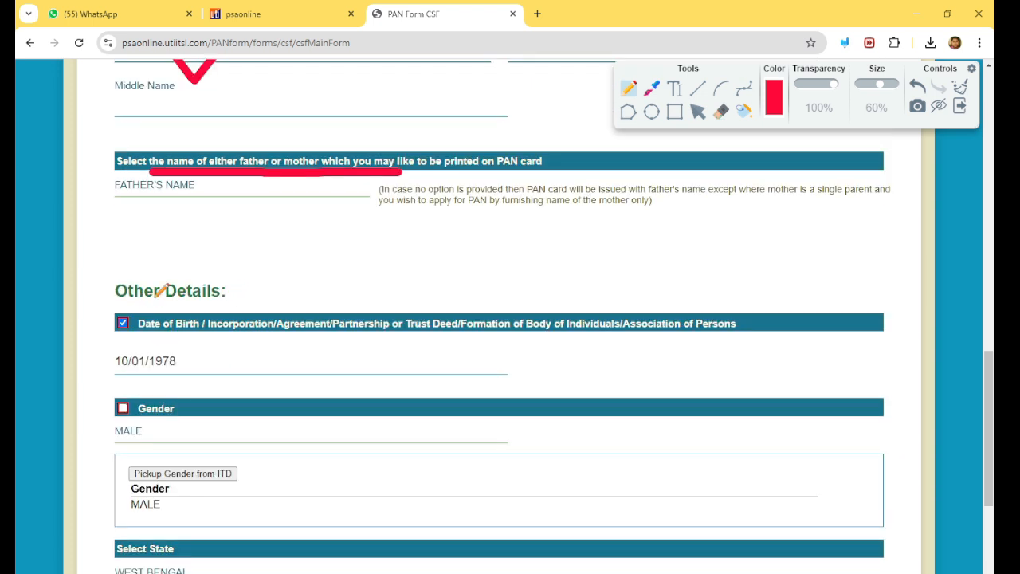
{"action": "left_click_drag", "start_coordinate": [230, 294], "coordinate": [252, 282]}
{"action": "left_click_drag", "start_coordinate": [209, 360], "coordinate": [239, 346]}
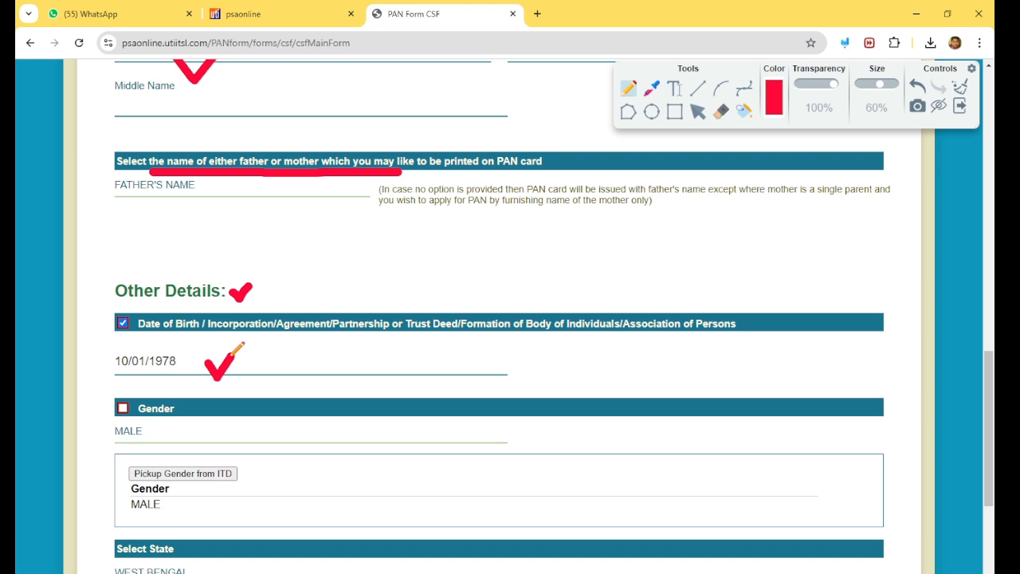
{"action": "scroll", "coordinate": [237, 348], "scroll_direction": "down", "scroll_amount": 3}
{"action": "left_click_drag", "start_coordinate": [183, 344], "coordinate": [207, 338]}
{"action": "mouse_move", "coordinate": [94, 452]}
{"action": "left_mouse_down"}
{"action": "mouse_move", "coordinate": [102, 463]}
{"action": "mouse_move", "coordinate": [119, 437]}
{"action": "left_mouse_up"}
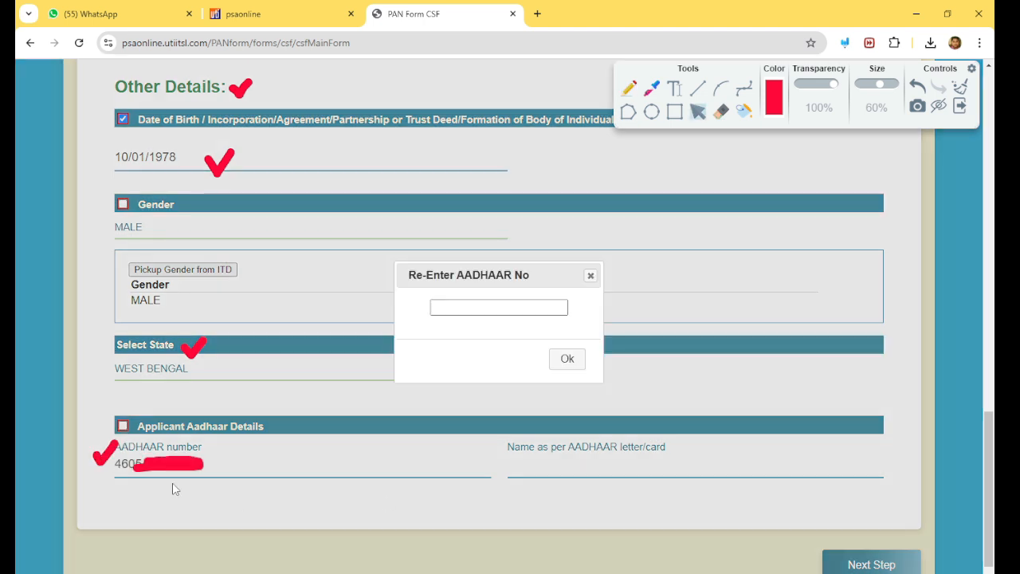
Confirm the re-entered Aadhaar number, enter the applicant's name as per Aadhaar, and continue to the document details.
{"action": "left_click", "coordinate": [629, 89]}
{"action": "mouse_move", "coordinate": [388, 295]}
{"action": "left_mouse_down"}
{"action": "mouse_move", "coordinate": [416, 301]}
{"action": "mouse_move", "coordinate": [428, 289]}
{"action": "left_mouse_up"}
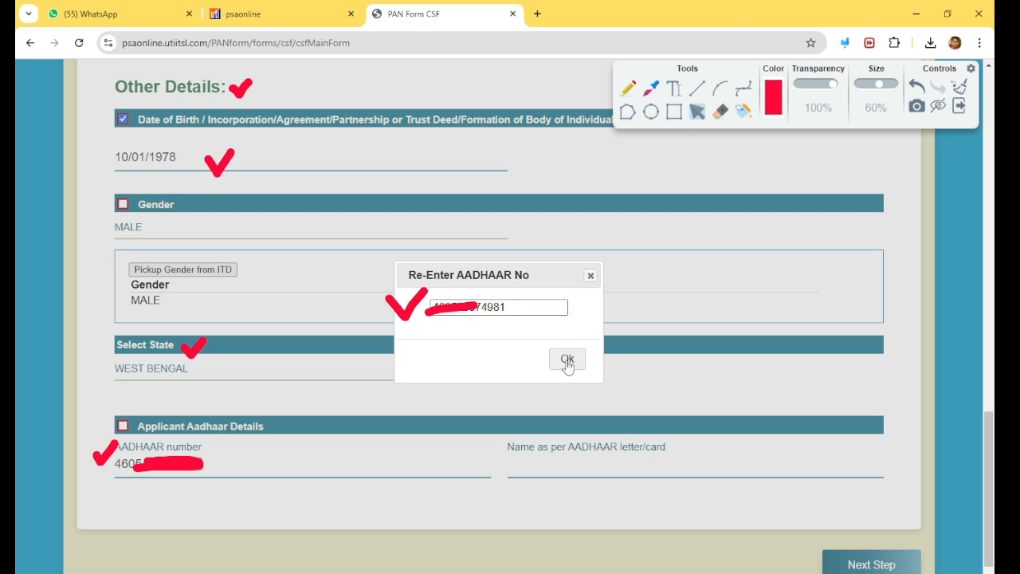
{"action": "left_click", "coordinate": [566, 360]}
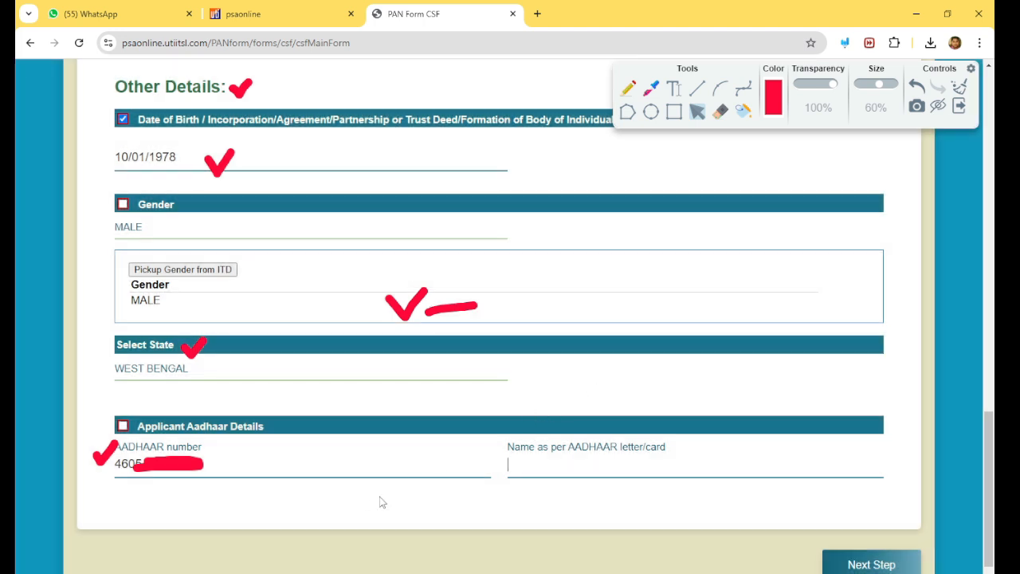
{"action": "left_click", "coordinate": [522, 462]}
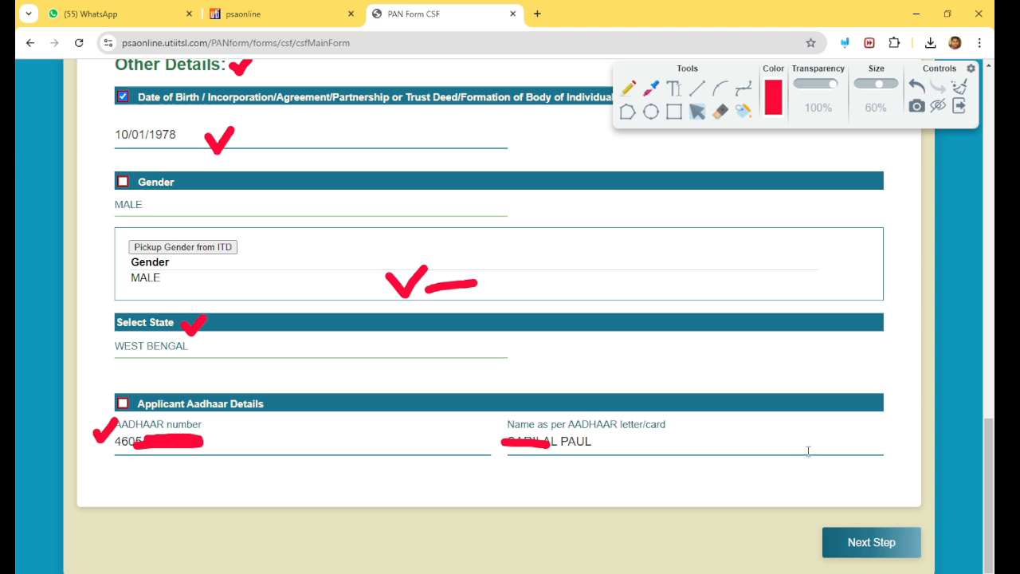
{"action": "left_click", "coordinate": [872, 542]}
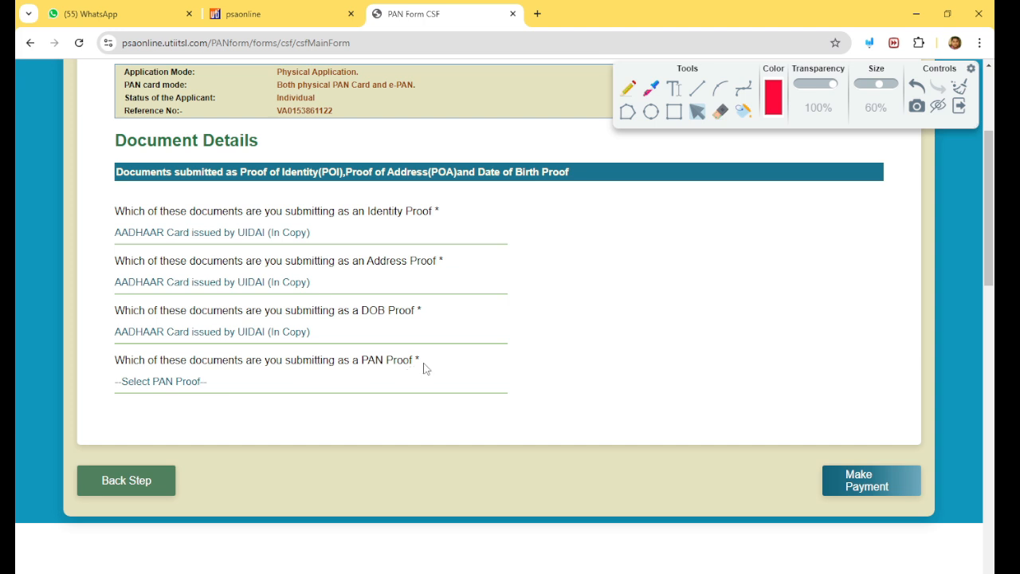
Set the PAN proof document to Copy of FIR and proceed to payment.
{"action": "left_click", "coordinate": [188, 387]}
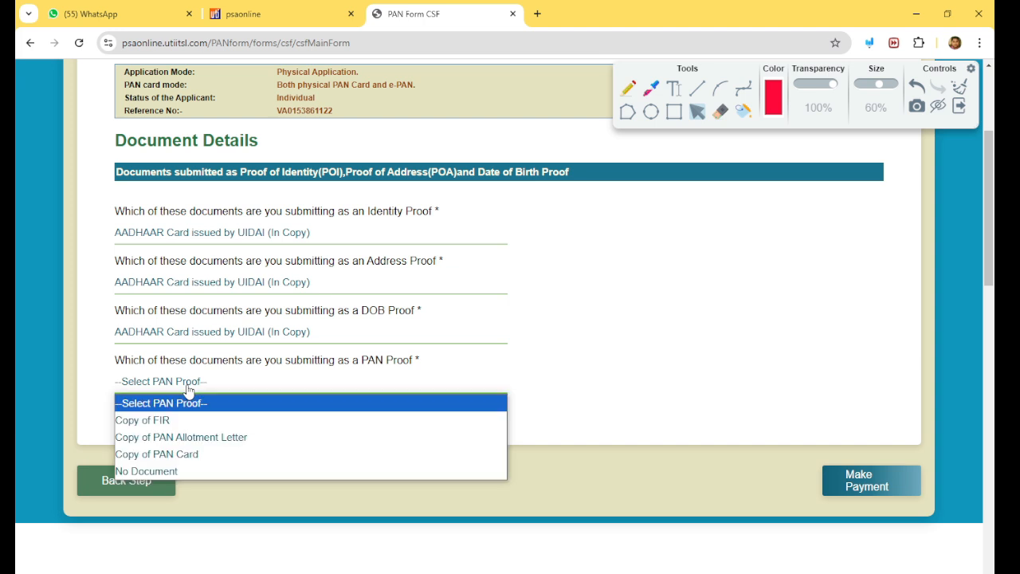
{"action": "left_click", "coordinate": [192, 454]}
{"action": "key", "text": "Up"}
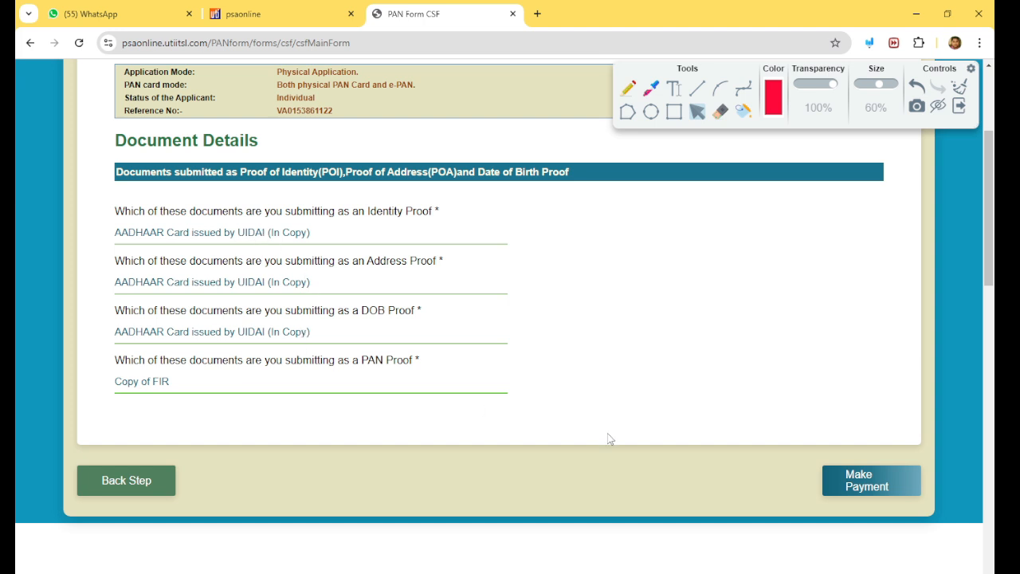
{"action": "left_click", "coordinate": [855, 484]}
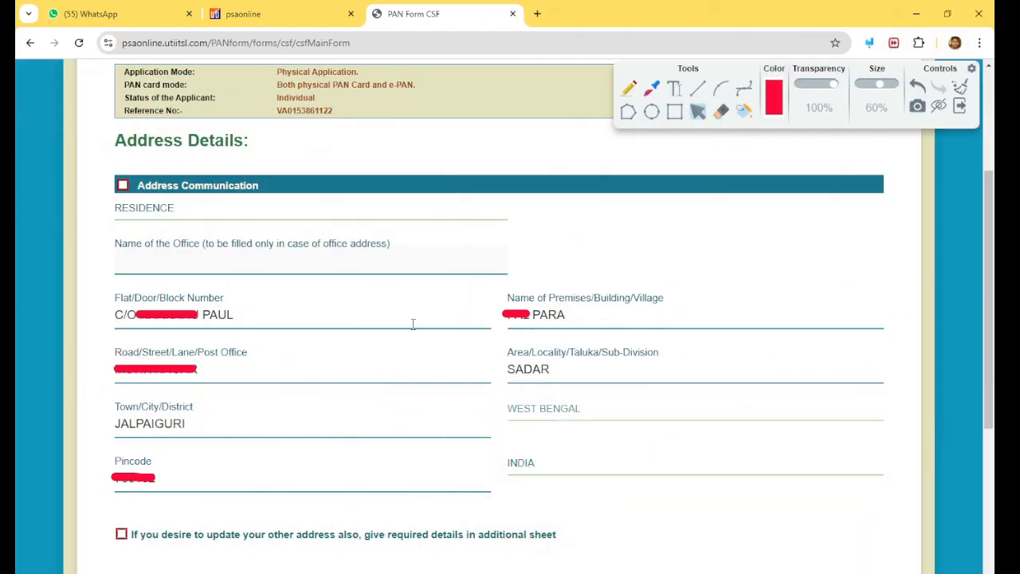
Set the address of communication to RESIDENCE, fill in the contact details with ISD code INDIA, and continue to the final section.
{"action": "left_click", "coordinate": [152, 216]}
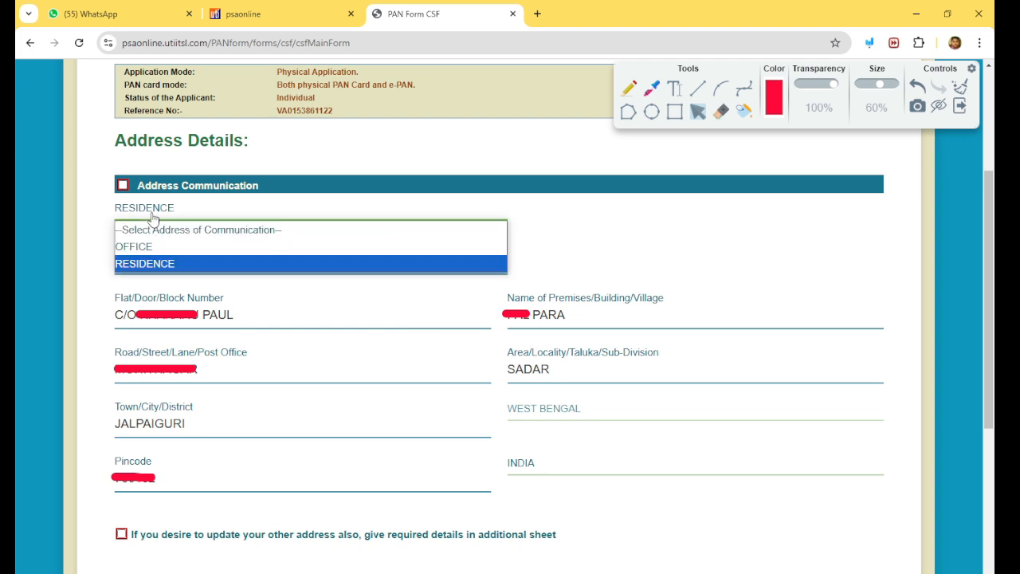
{"action": "left_click", "coordinate": [159, 270]}
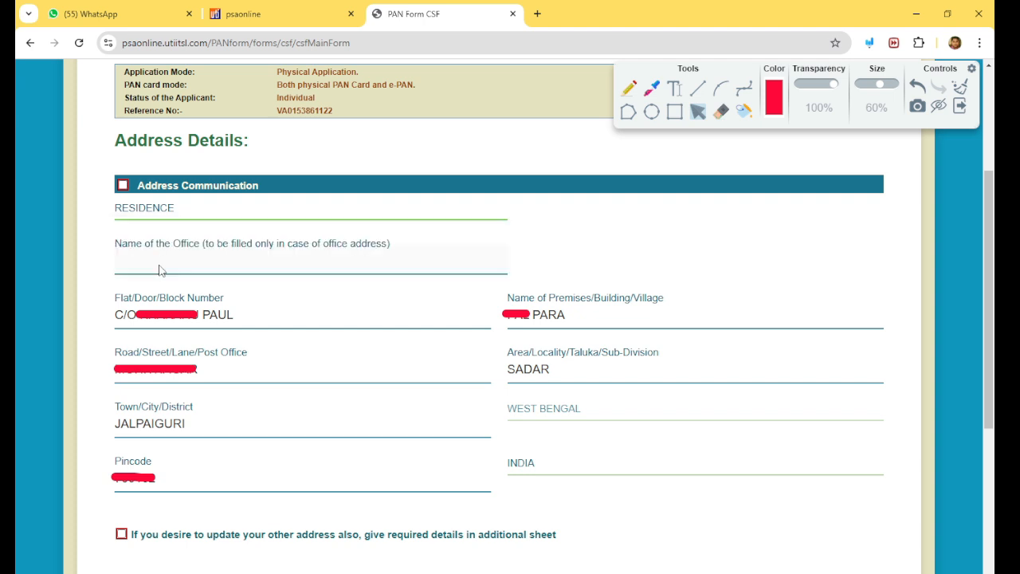
{"action": "scroll", "coordinate": [296, 271], "scroll_direction": "down", "scroll_amount": 2}
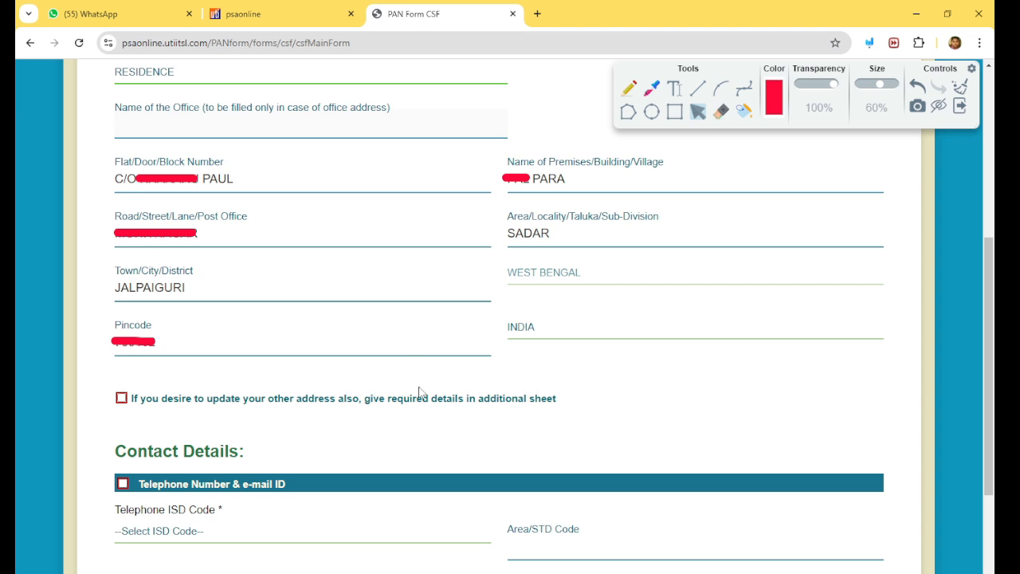
{"action": "scroll", "coordinate": [420, 389], "scroll_direction": "down", "scroll_amount": 2}
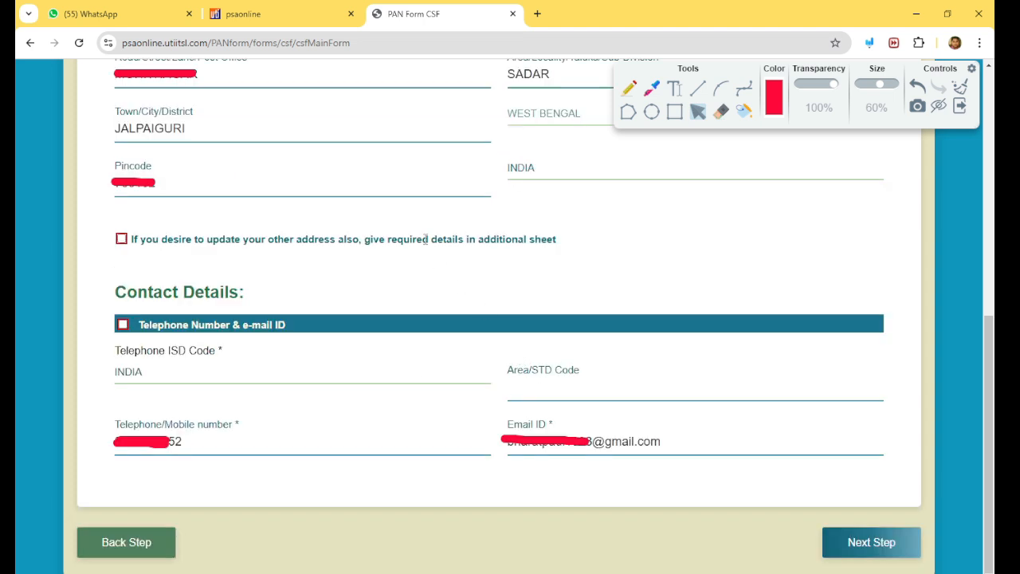
{"action": "scroll", "coordinate": [426, 238], "scroll_direction": "up", "scroll_amount": 3}
{"action": "scroll", "coordinate": [489, 266], "scroll_direction": "down", "scroll_amount": 3}
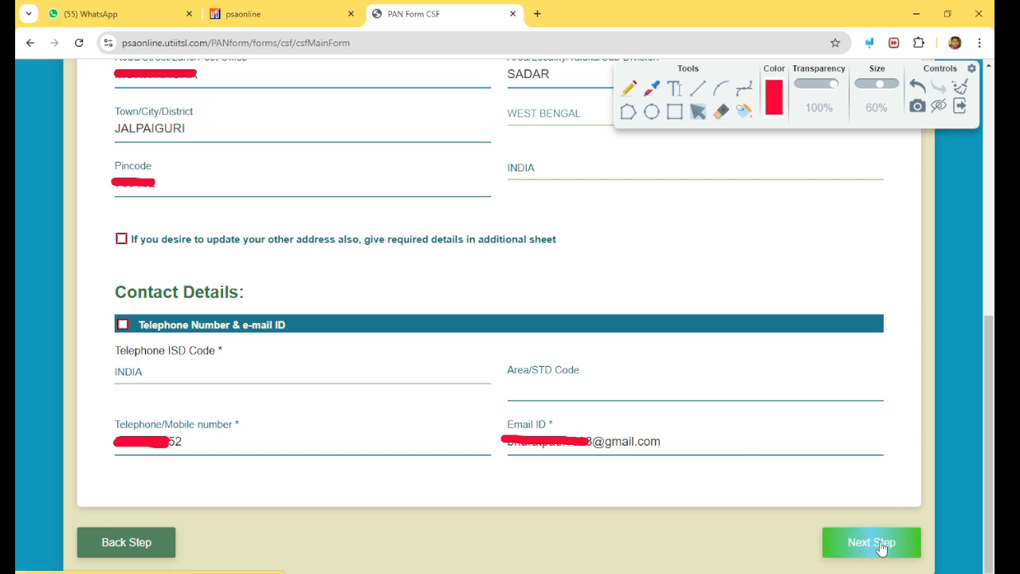
{"action": "left_click", "coordinate": [843, 509]}
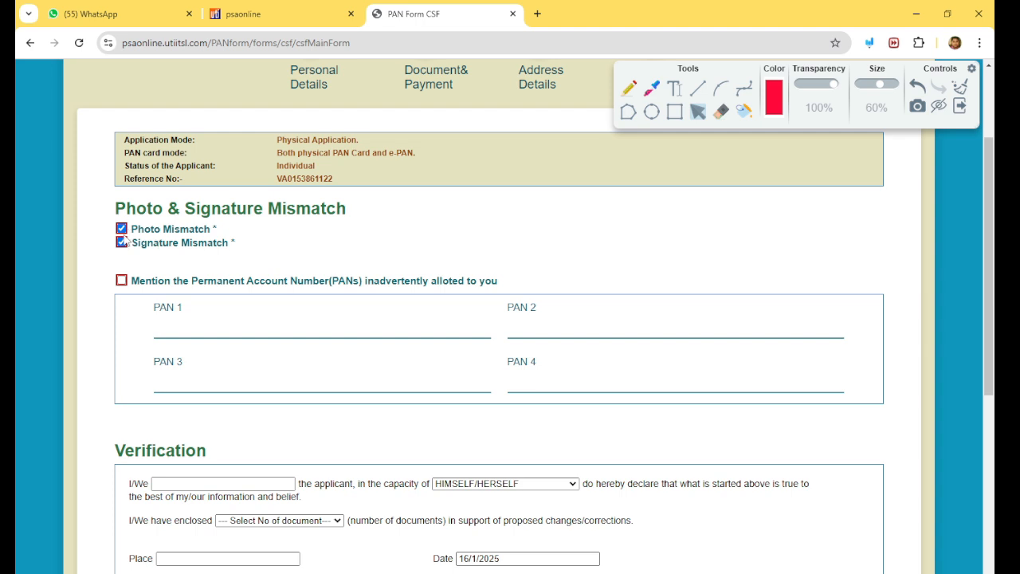
Set the number of enclosed documents to 2 in the Verification section, submit the form, and review the acknowledgment receipt.
{"action": "scroll", "coordinate": [147, 239], "scroll_direction": "down", "scroll_amount": 1}
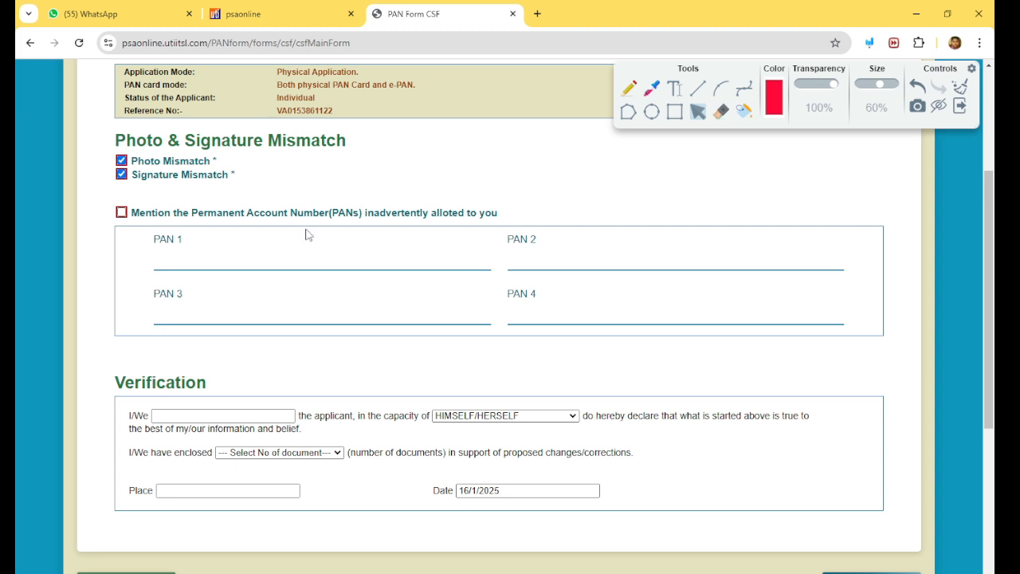
{"action": "scroll", "coordinate": [355, 247], "scroll_direction": "down", "scroll_amount": 2}
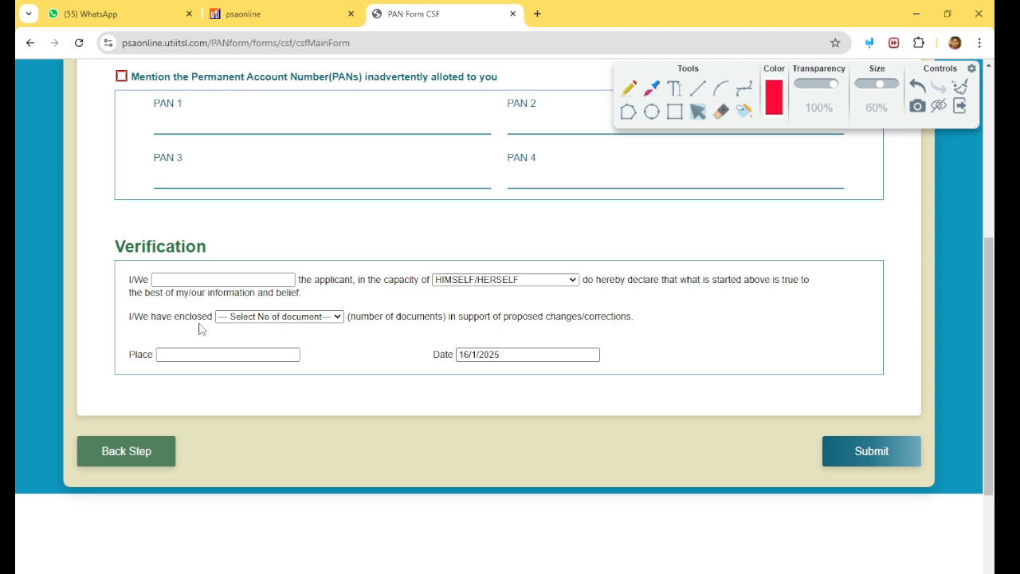
{"action": "left_click", "coordinate": [240, 319]}
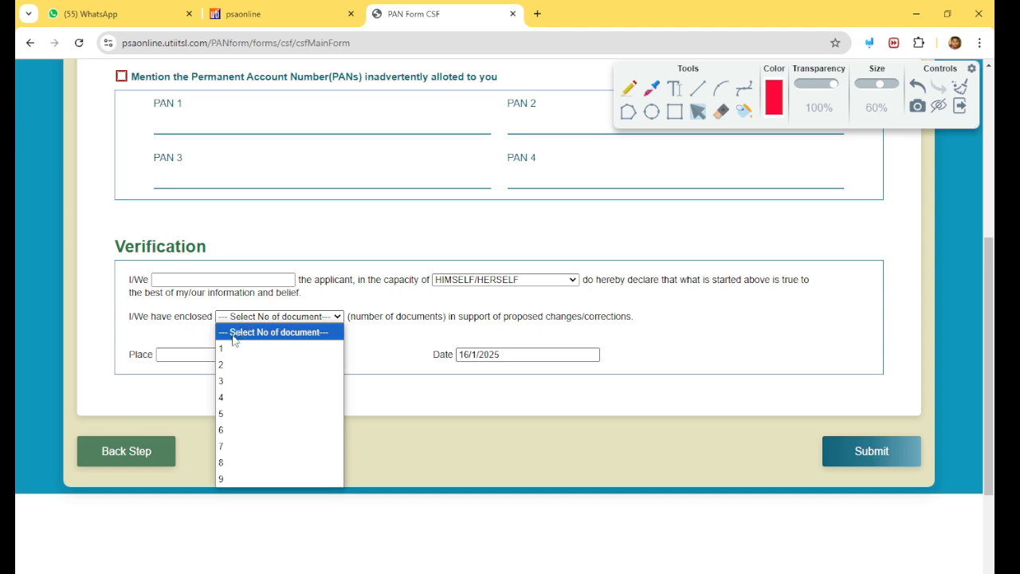
{"action": "left_click", "coordinate": [226, 359]}
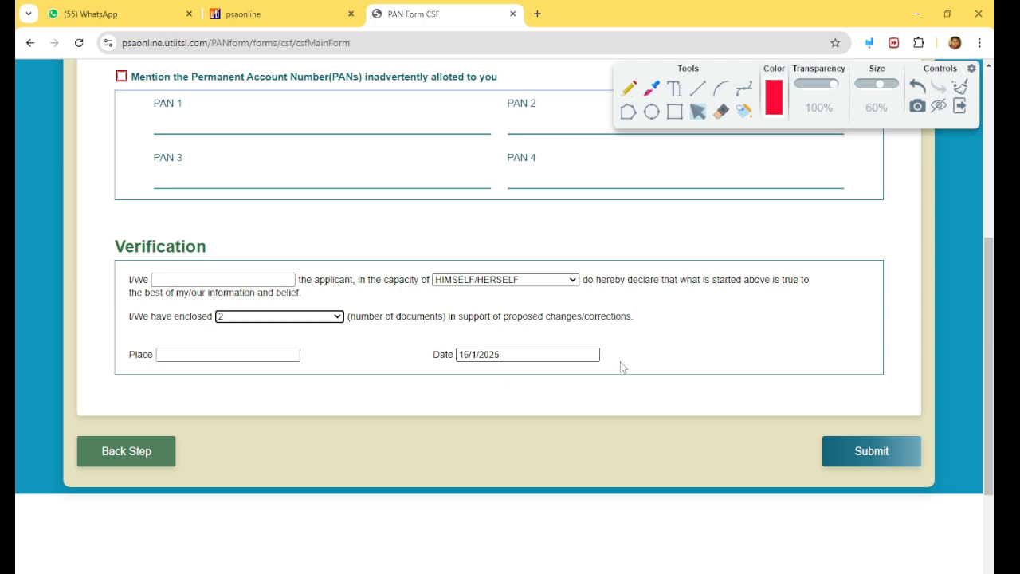
{"action": "left_click", "coordinate": [872, 451]}
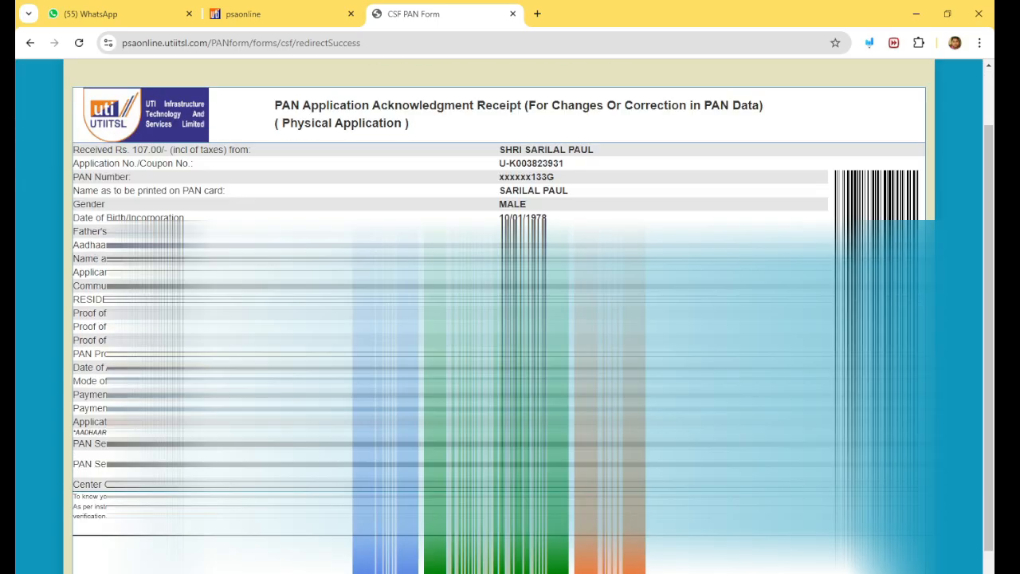
{"action": "scroll", "coordinate": [499, 316], "scroll_direction": "up", "scroll_amount": 1}
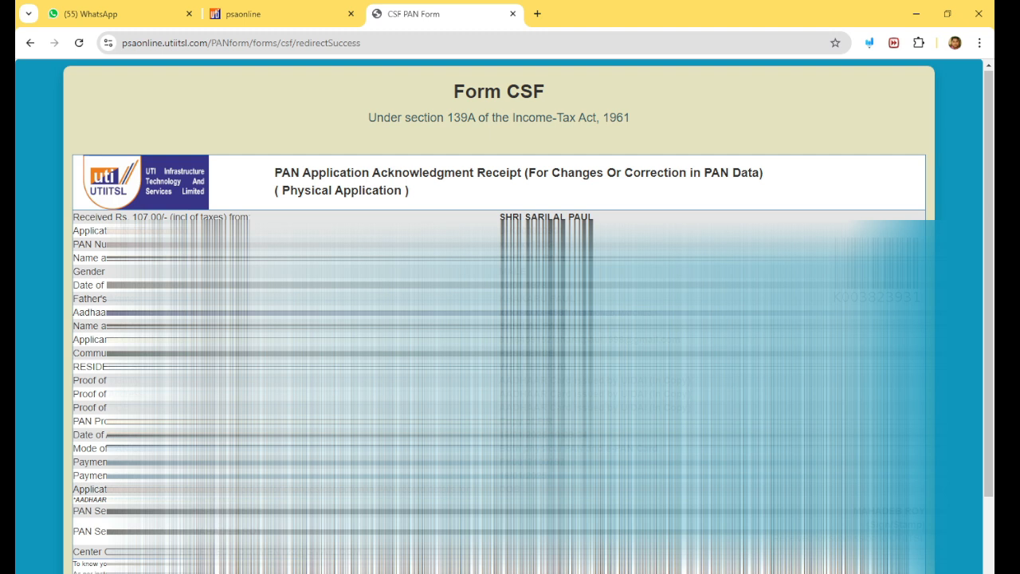
{"action": "scroll", "coordinate": [499, 316], "scroll_direction": "down", "scroll_amount": 1}
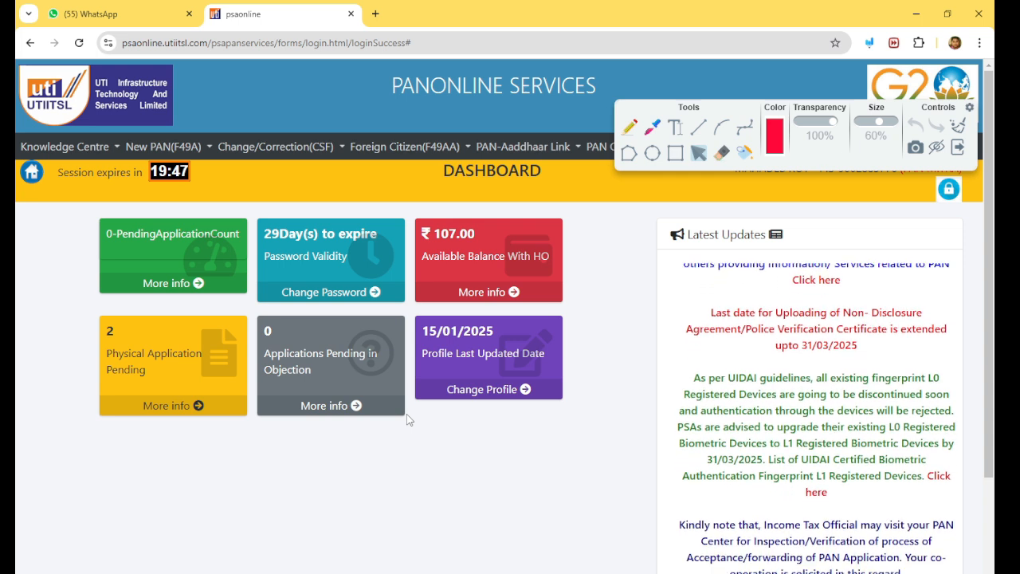
Open Crop and Upload for the application in the CSF pending documents and upload the applicant's PAN document PDF.
{"action": "left_click", "coordinate": [270, 150]}
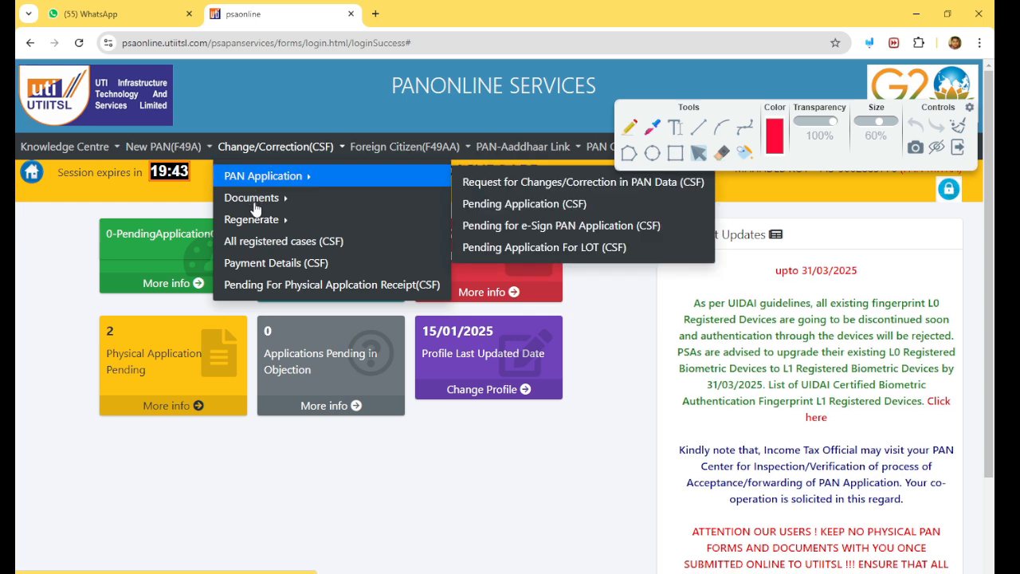
{"action": "mouse_move", "coordinate": [256, 205]}
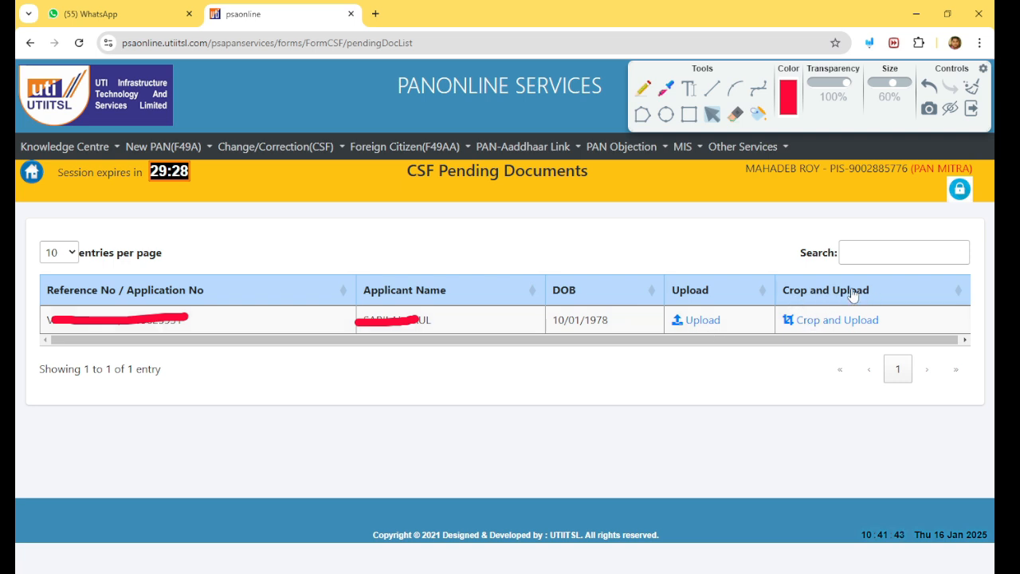
{"action": "left_click", "coordinate": [813, 326]}
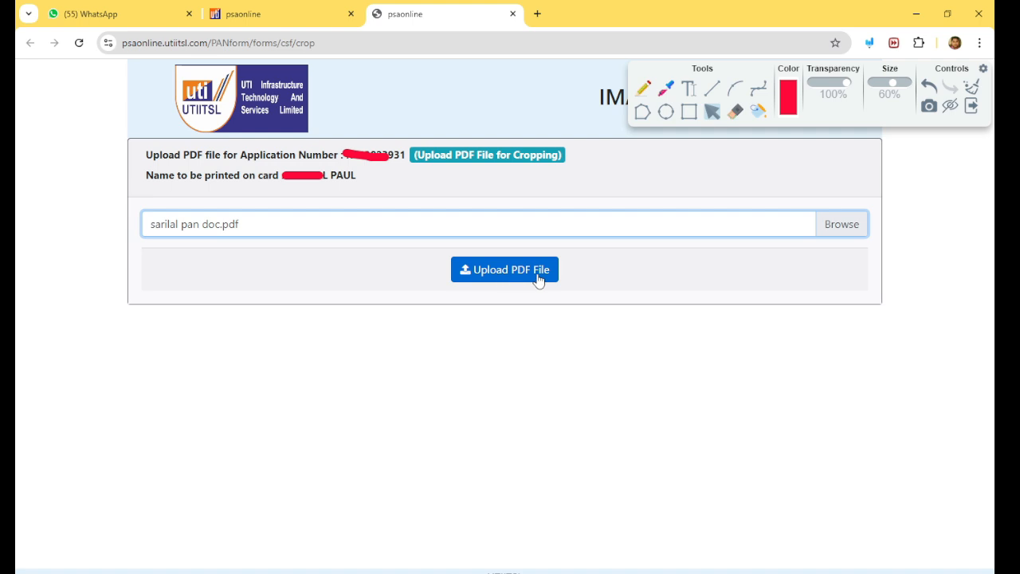
{"action": "left_click", "coordinate": [513, 278]}
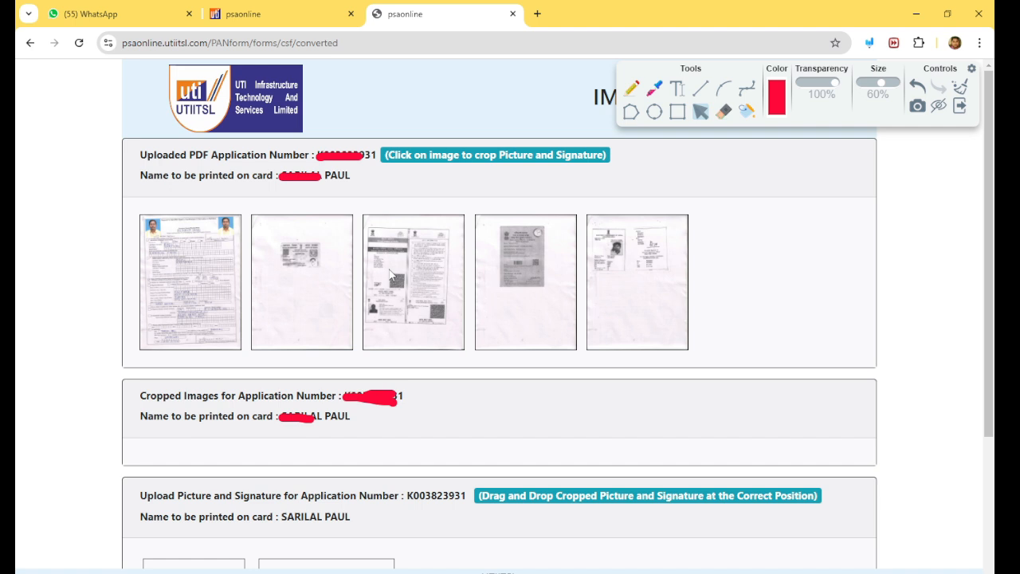
Crop the applicant's photo and signature from the scanned form, then place them in their positions and upload them.
{"action": "scroll", "coordinate": [390, 275], "scroll_direction": "down", "scroll_amount": 3}
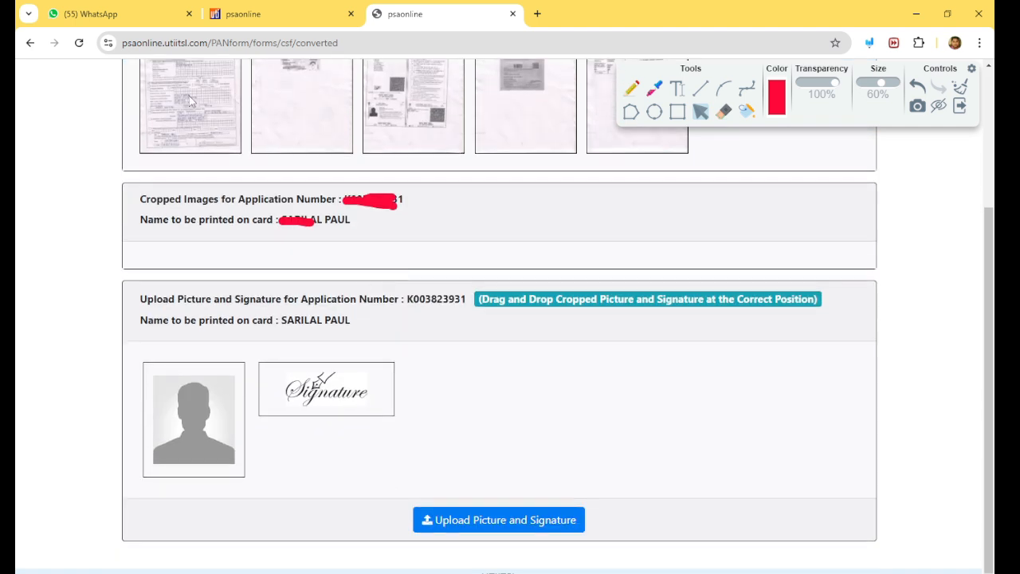
{"action": "scroll", "coordinate": [191, 102], "scroll_direction": "up", "scroll_amount": 2}
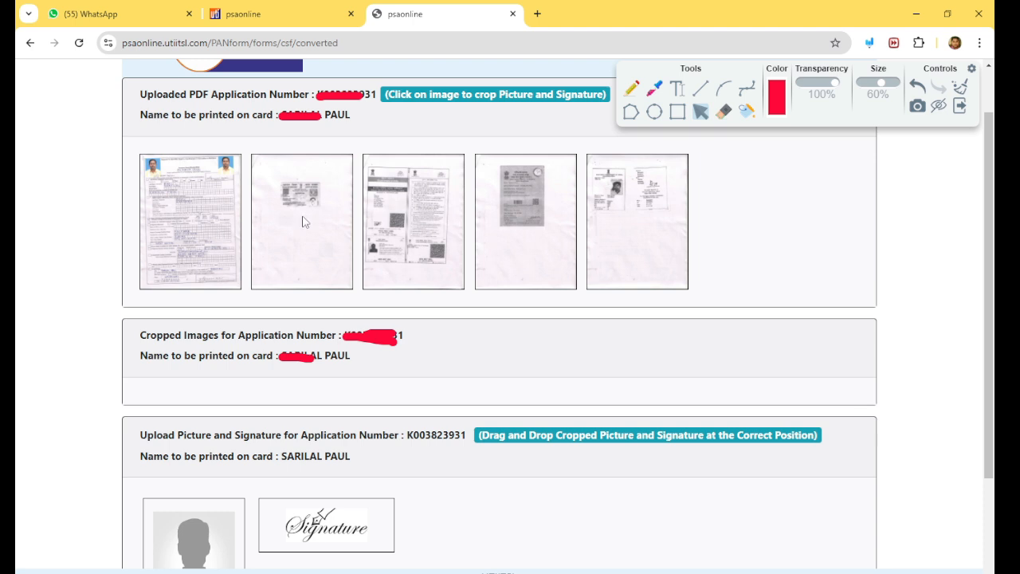
{"action": "scroll", "coordinate": [291, 208], "scroll_direction": "down", "scroll_amount": 1}
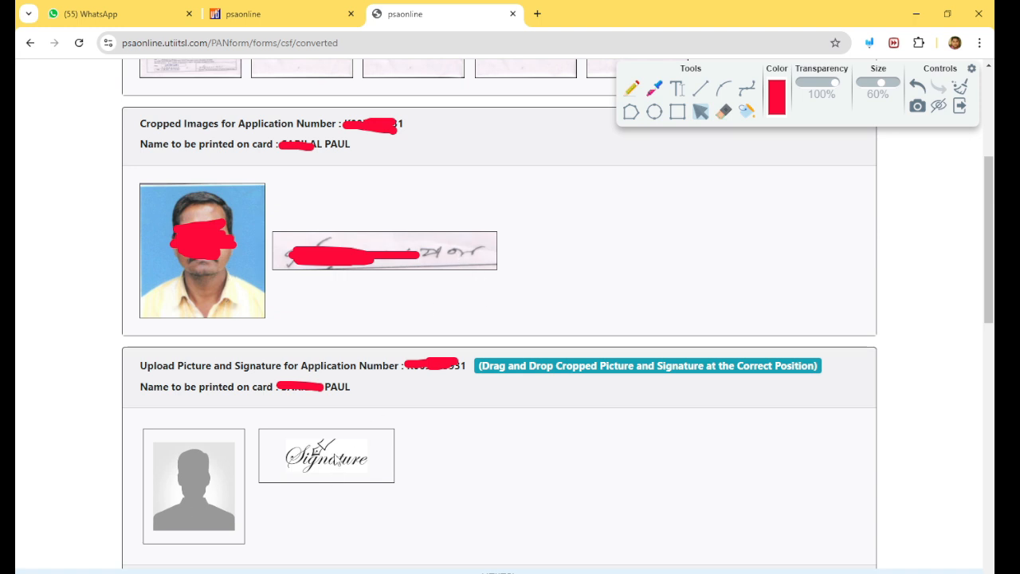
{"action": "left_click_drag", "start_coordinate": [337, 458], "coordinate": [337, 458]}
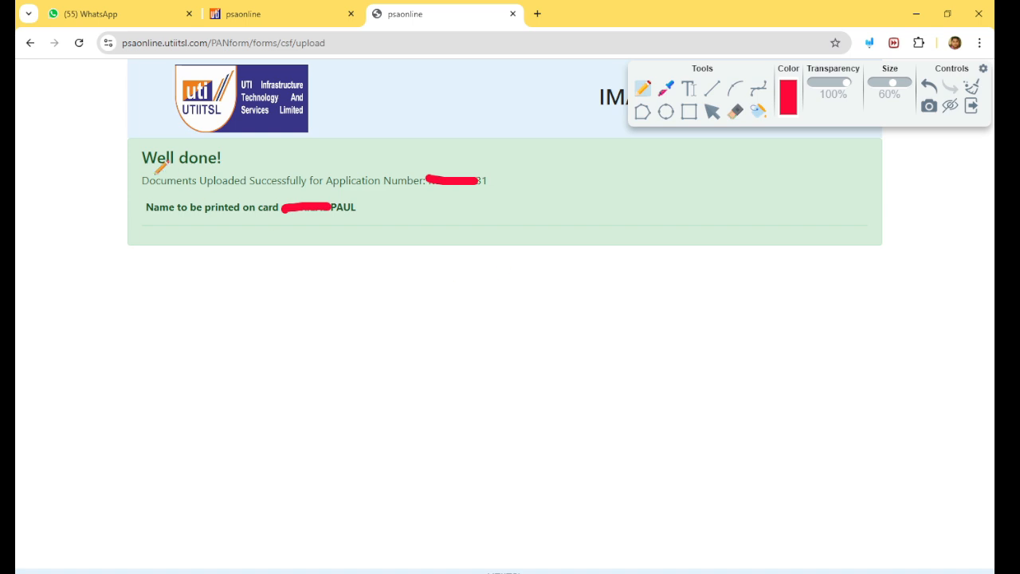
Mark the Well done heading, the document upload message and the name to be printed on card with the red pen.
{"action": "mouse_move", "coordinate": [223, 152]}
{"action": "left_mouse_down"}
{"action": "mouse_move", "coordinate": [242, 166]}
{"action": "mouse_move", "coordinate": [265, 147]}
{"action": "left_mouse_up"}
{"action": "left_click_drag", "start_coordinate": [173, 192], "coordinate": [404, 195]}
{"action": "left_click_drag", "start_coordinate": [475, 197], "coordinate": [497, 185]}
{"action": "mouse_move", "coordinate": [339, 219]}
{"action": "left_mouse_down"}
{"action": "mouse_move", "coordinate": [352, 227]}
{"action": "mouse_move", "coordinate": [390, 201]}
{"action": "left_mouse_up"}
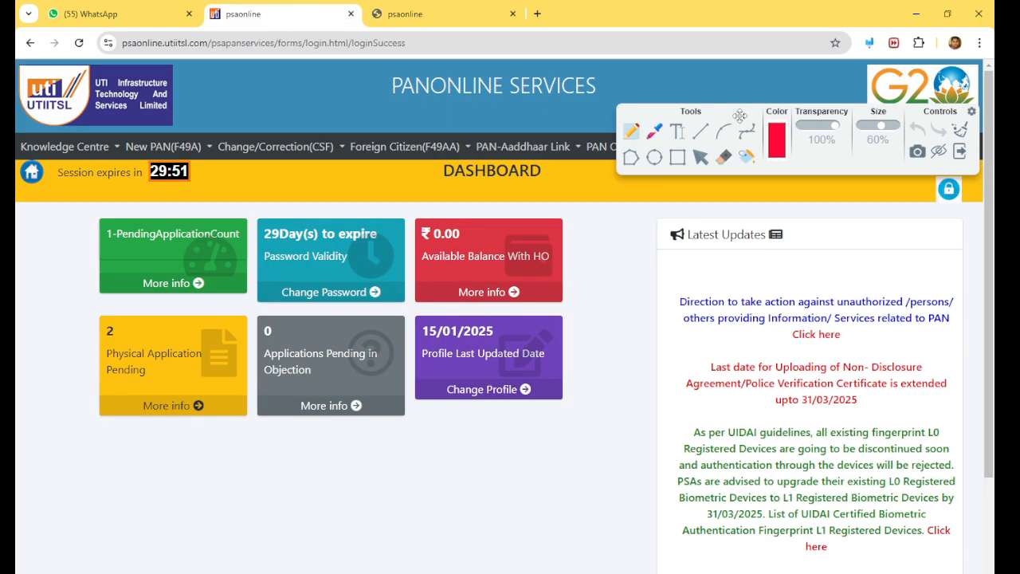